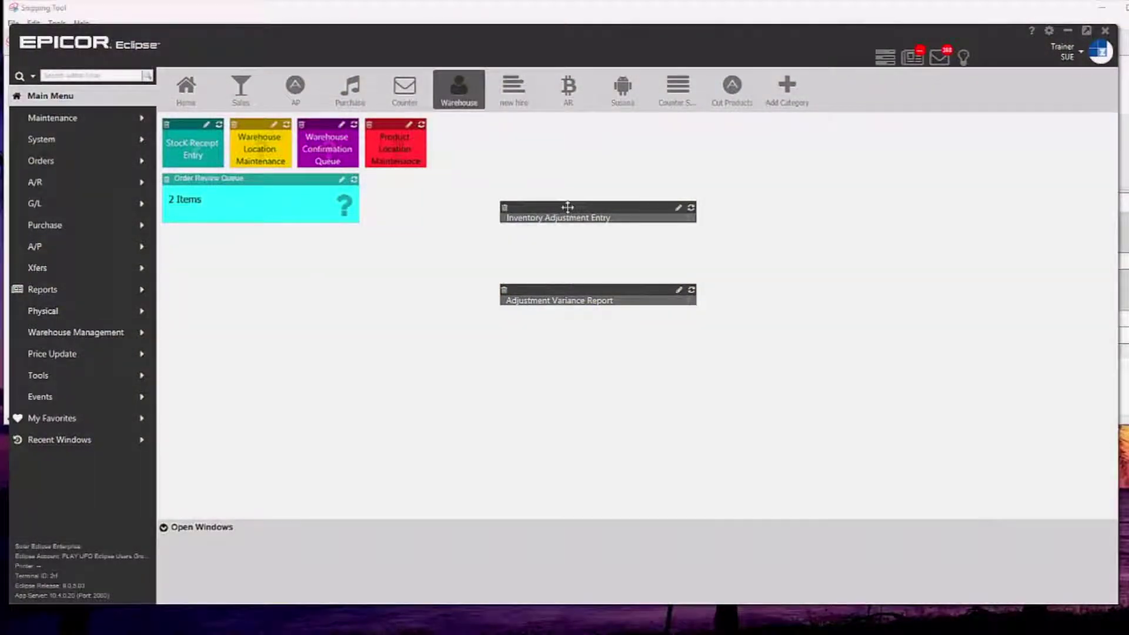
# Step: Drag the Inventory Adjustment Entry tile slightly lower, just above the Adjustment Variance Report tile
pyautogui.moveTo(567, 207); pyautogui.dragTo(552, 235)
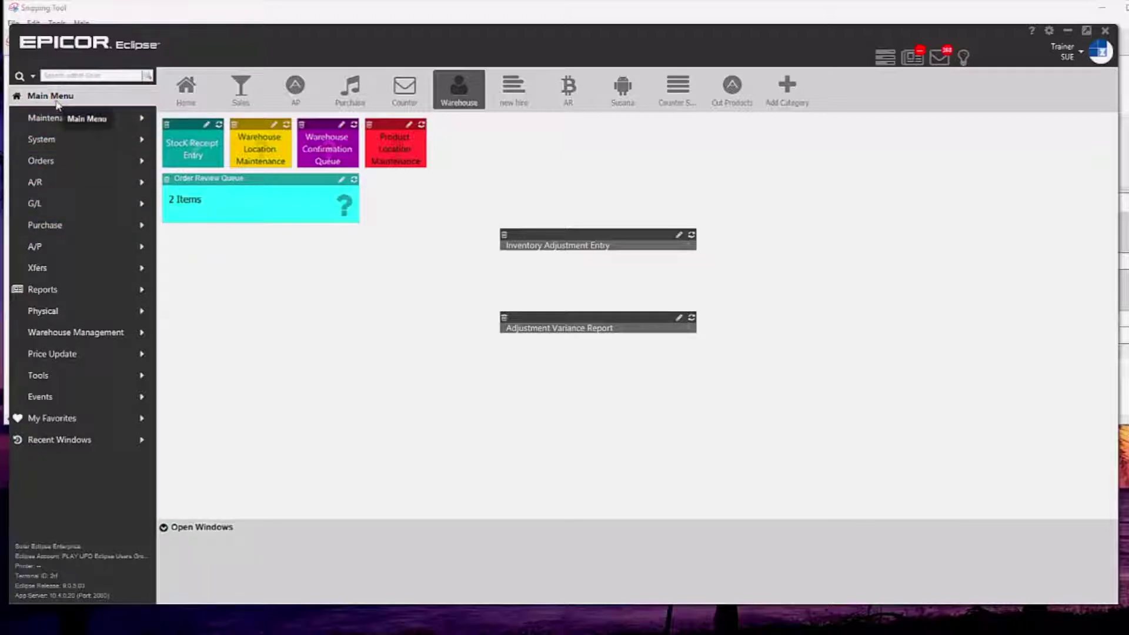
# Step: Start a new inventory adjustment dated 06/20/2019 for branch 1
pyautogui.click(62, 334)
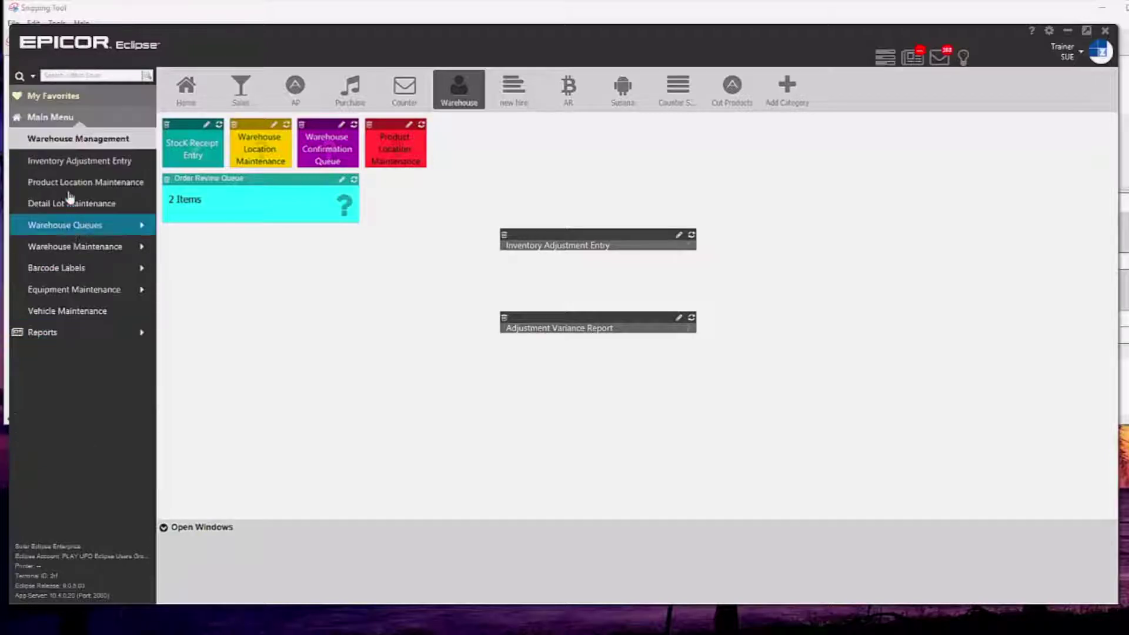
pyautogui.click(69, 162)
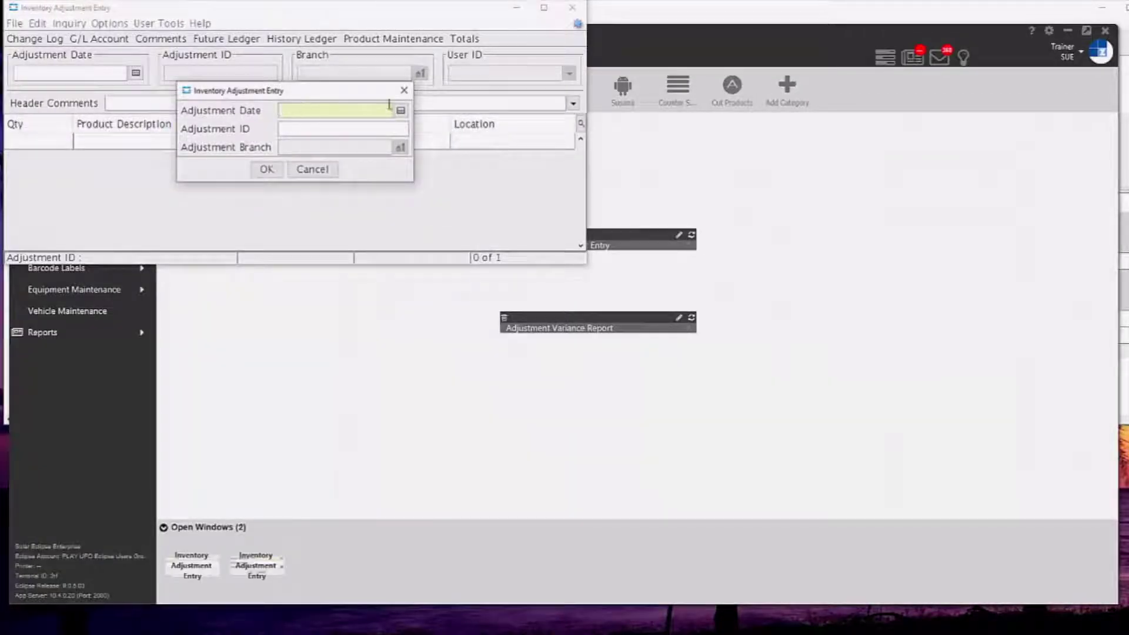
pyautogui.click(401, 111)
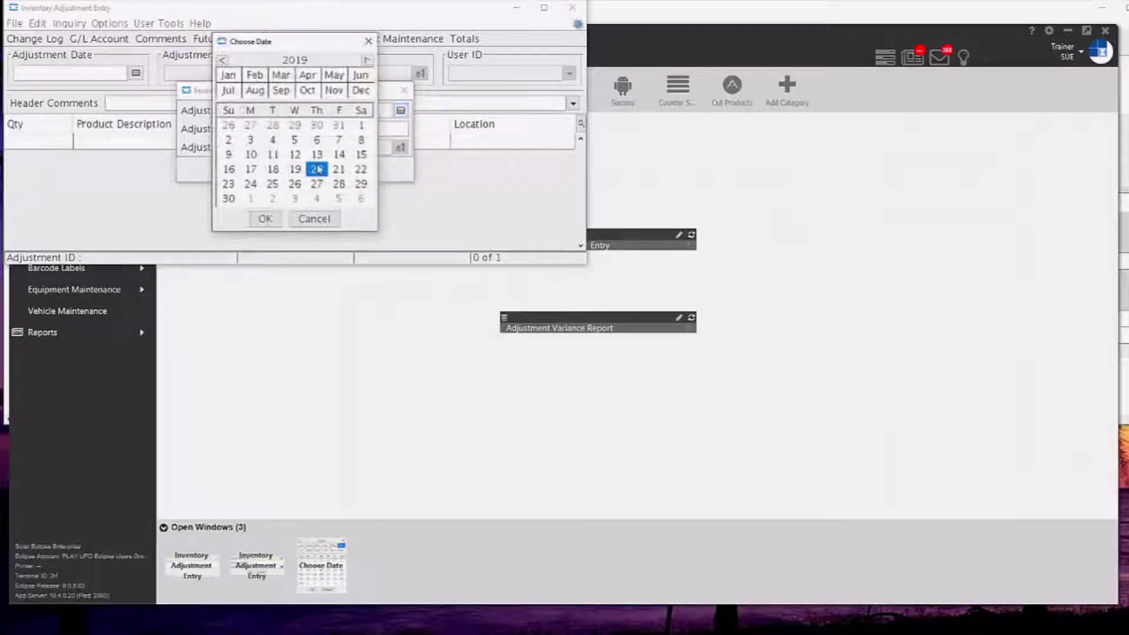
pyautogui.click(265, 219)
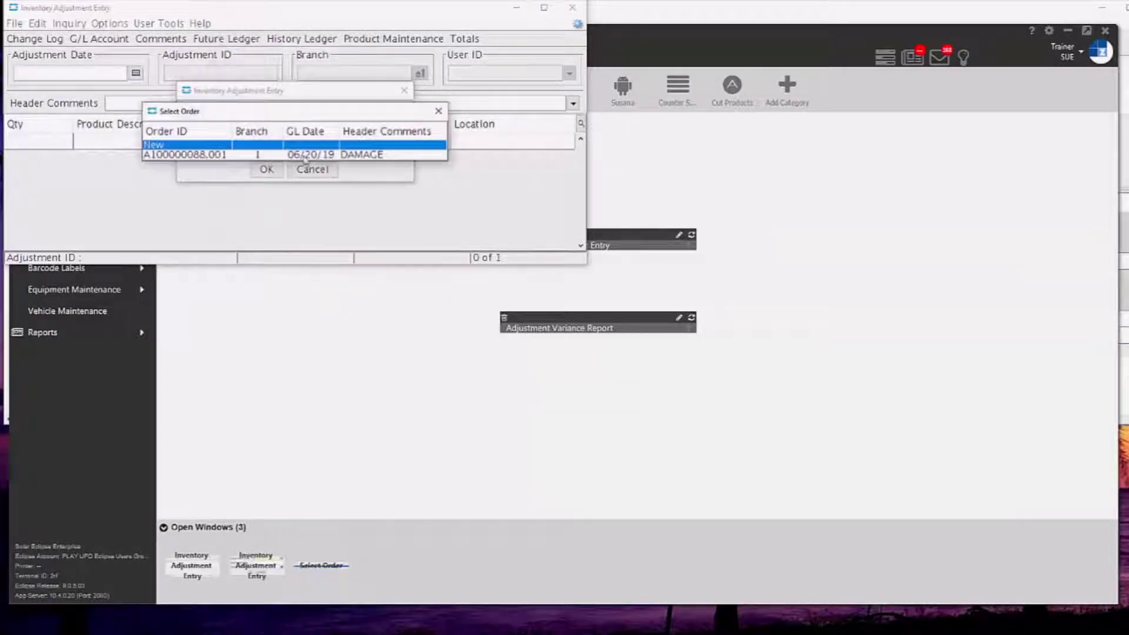
pyautogui.doubleClick(265, 145)
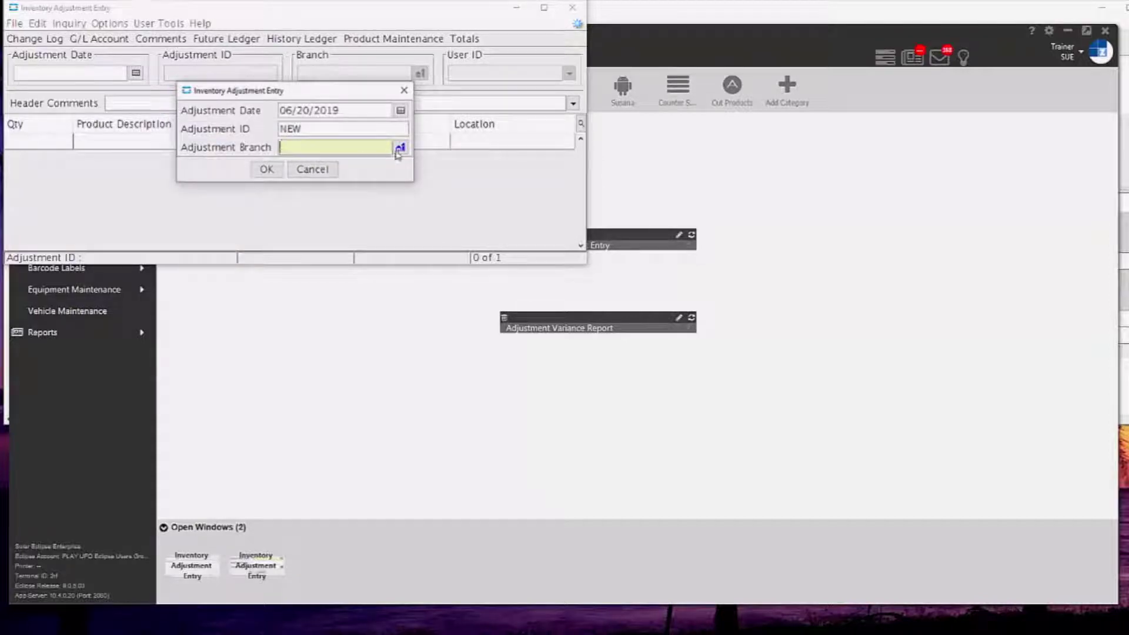
pyautogui.write('1')
pyautogui.click(266, 170)
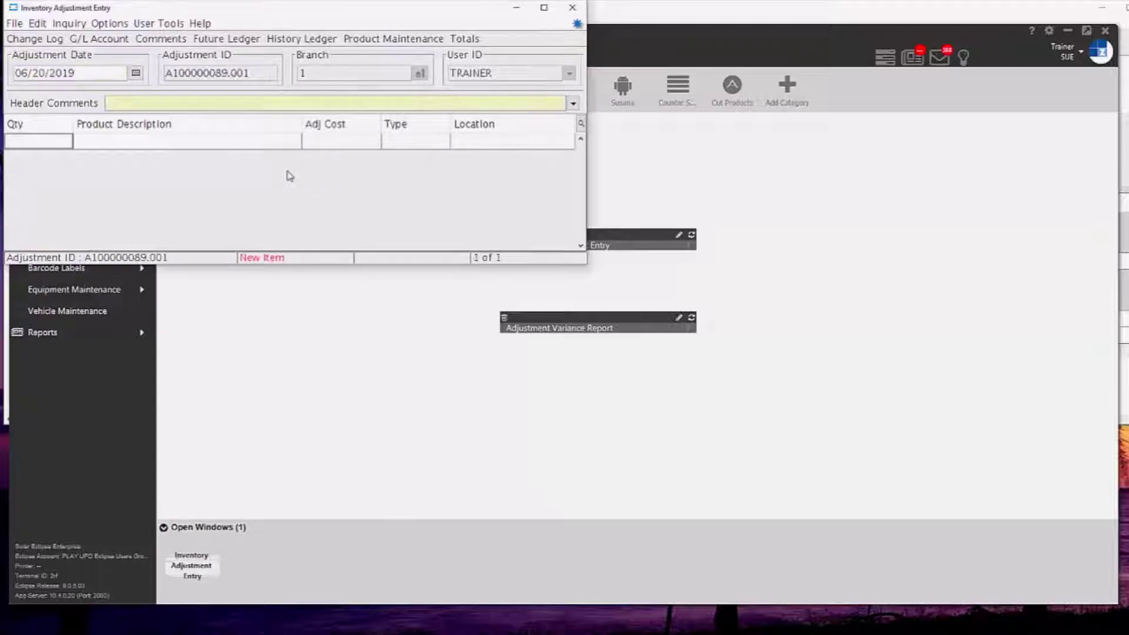
# Step: Set the header comment to DAMAGE and add a 1EA line for the SQD QO220SWN35 breaker
pyautogui.click(572, 104)
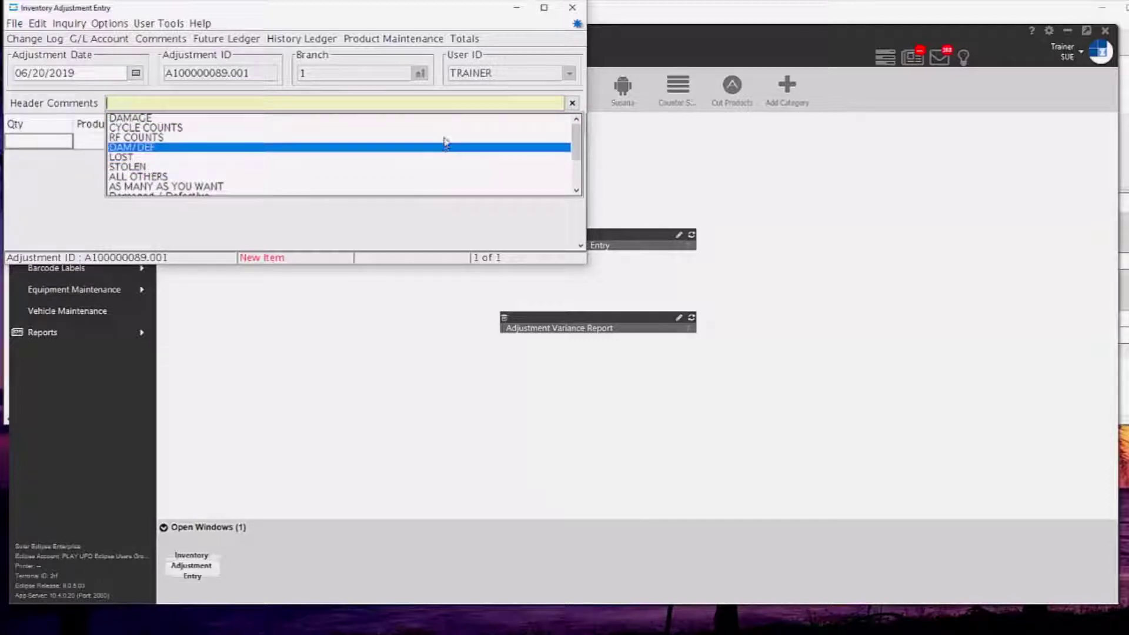
pyautogui.click(445, 118)
pyautogui.click(48, 143)
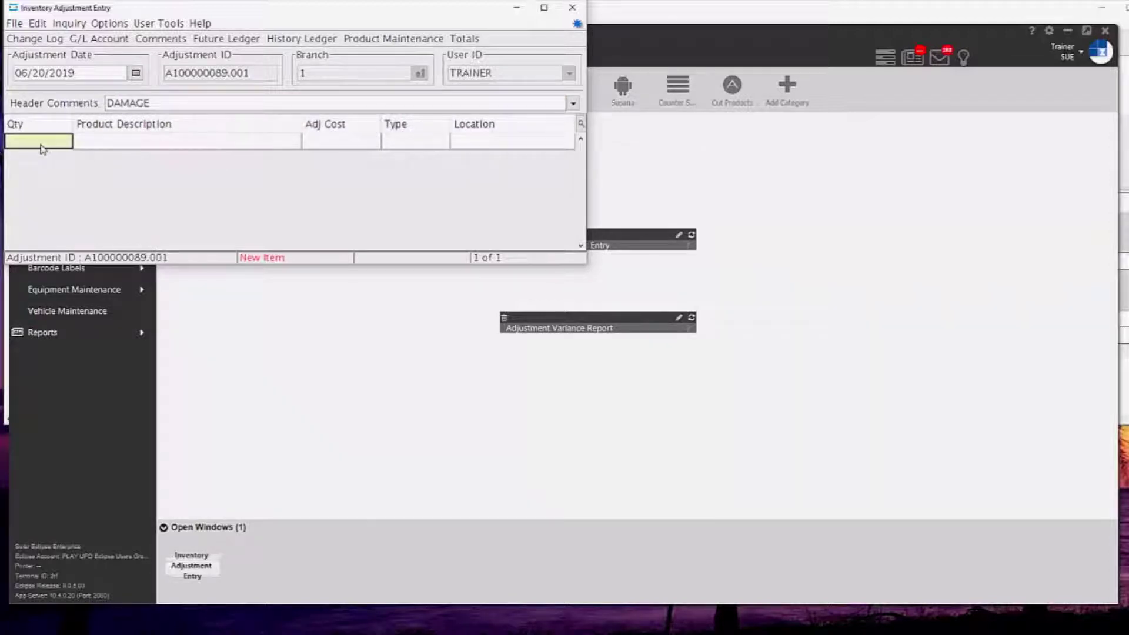
pyautogui.write('1')
pyautogui.press('Tab')
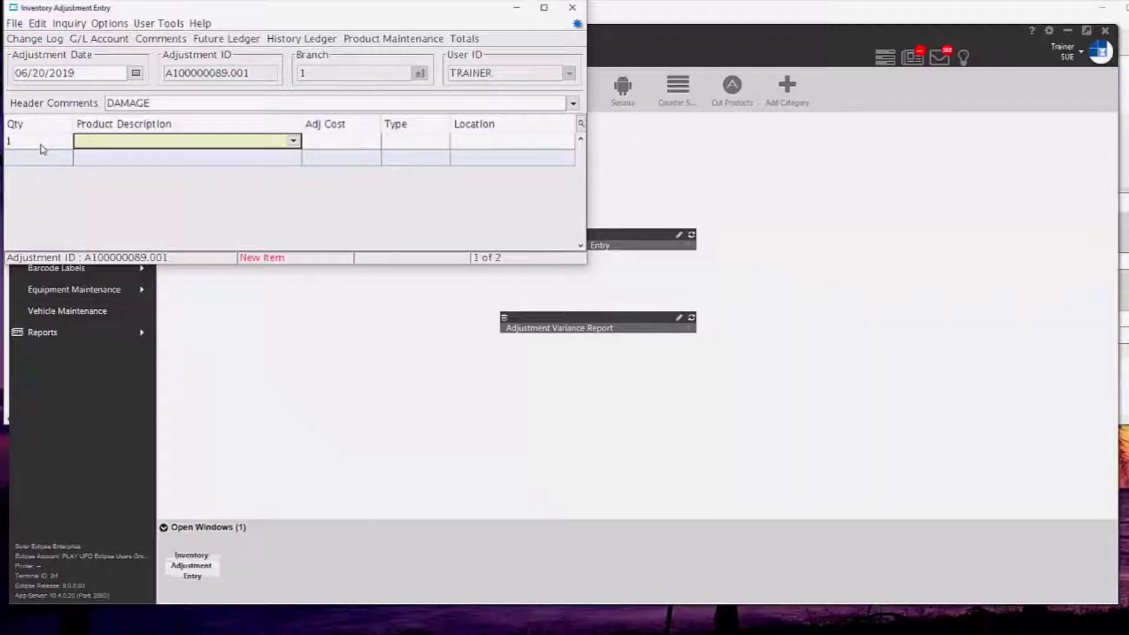
pyautogui.write('sqd')
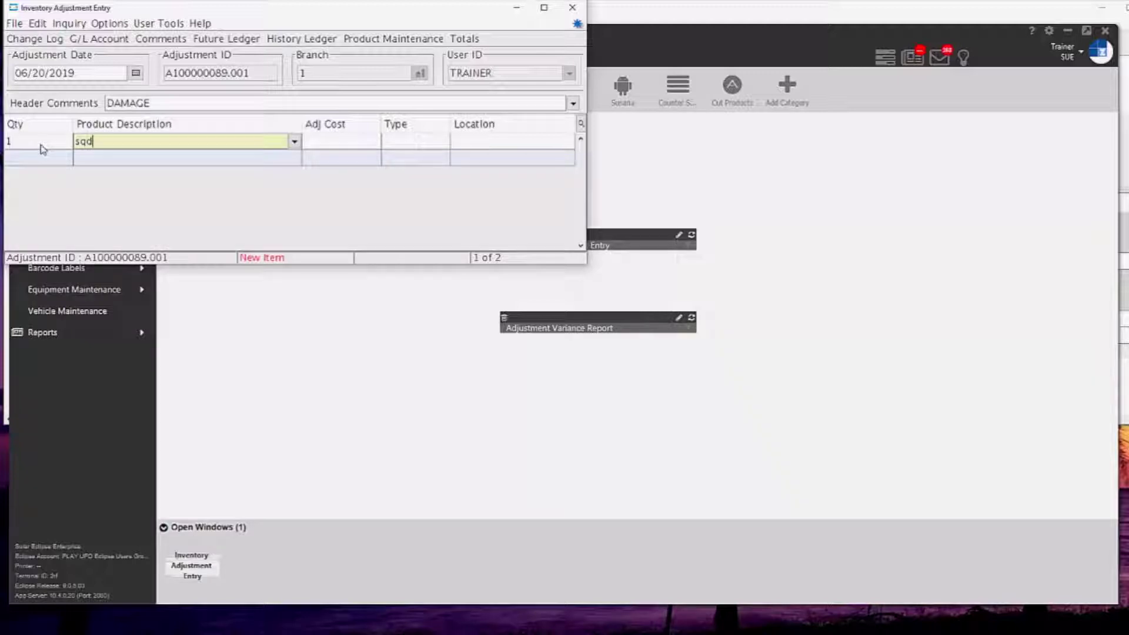
pyautogui.press('Return')
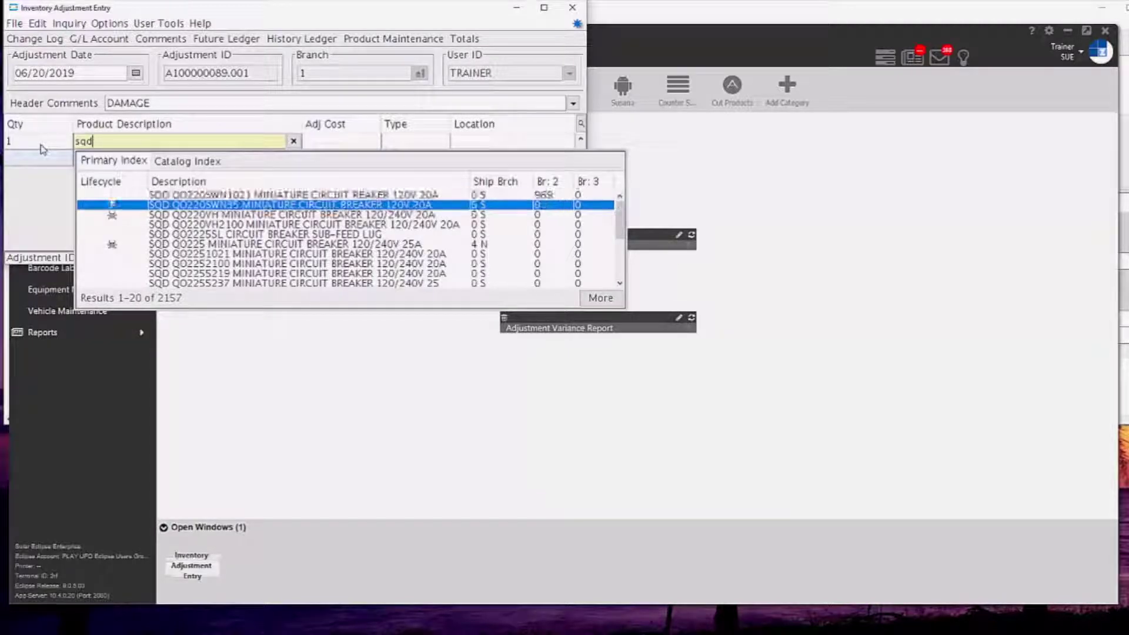
pyautogui.press('Return')
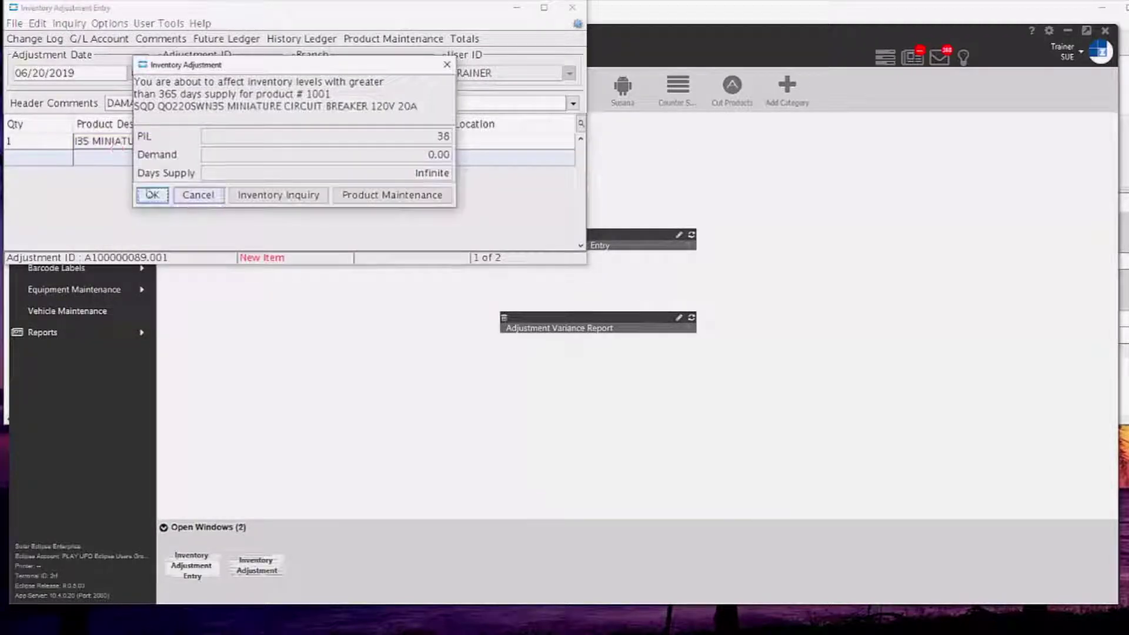
pyautogui.click(148, 194)
# Step: Add a second line of -2EA for the same SQD QO220SWN35 breaker
pyautogui.click(46, 170)
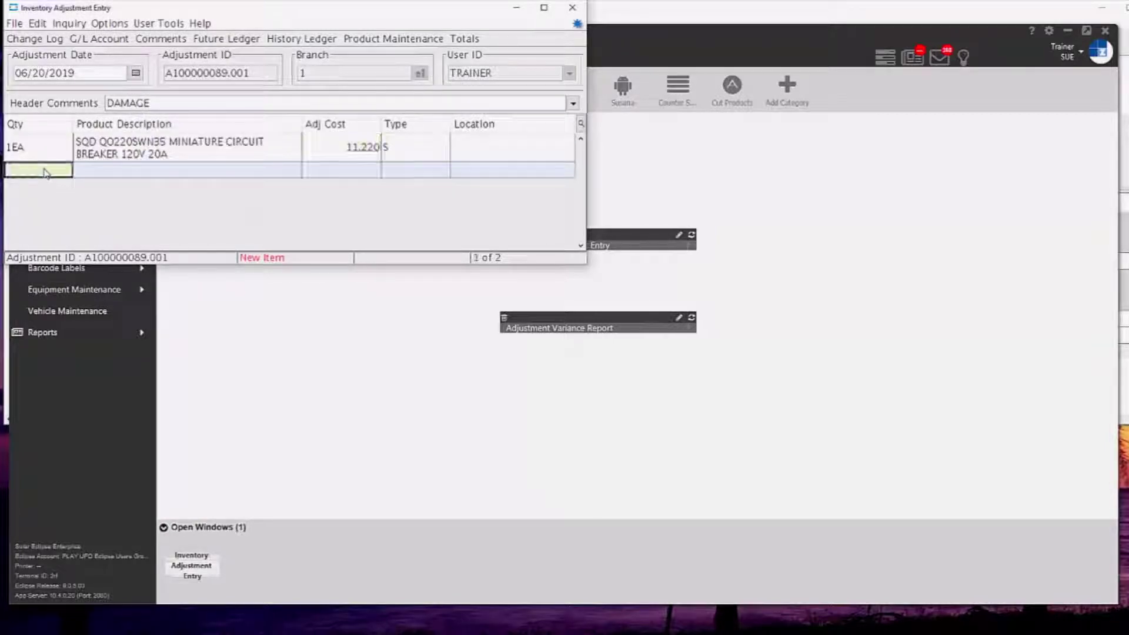
pyautogui.write('-2')
pyautogui.press('Return')
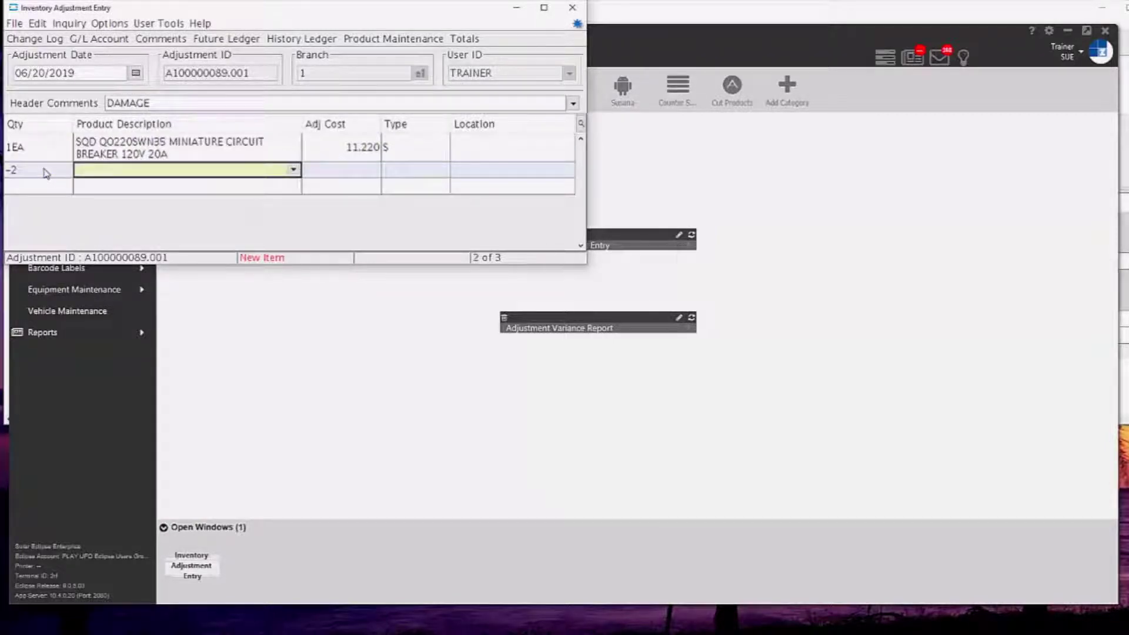
pyautogui.write('sqd')
pyautogui.press('Return')
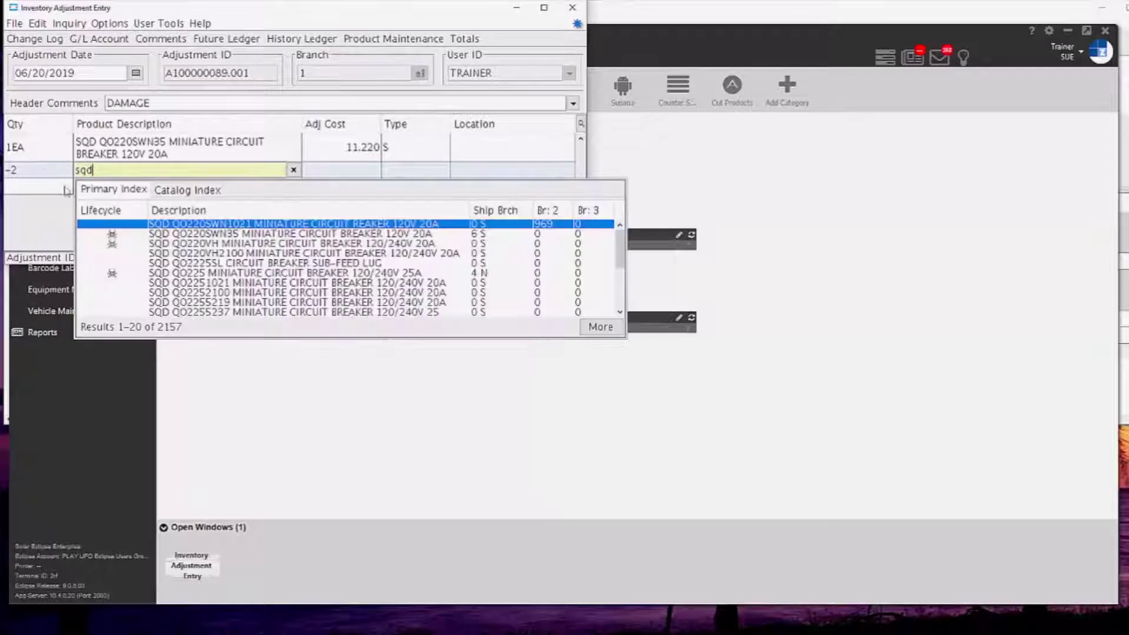
pyautogui.click(168, 234)
pyautogui.doubleClick(167, 234)
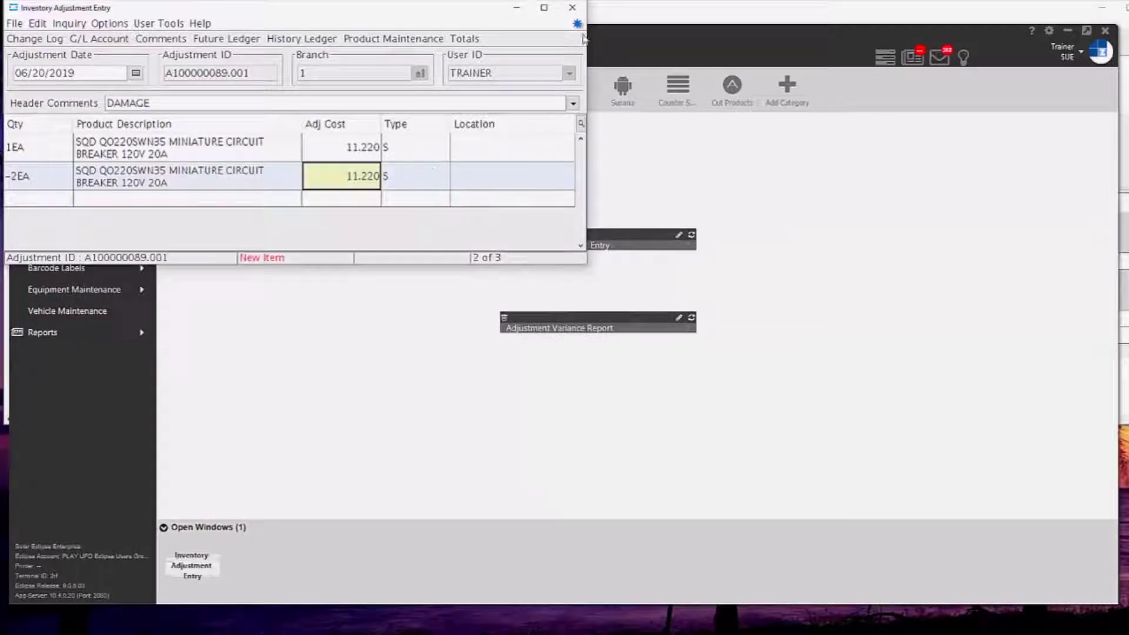
pyautogui.moveTo(415, 17); pyautogui.dragTo(594, 111)
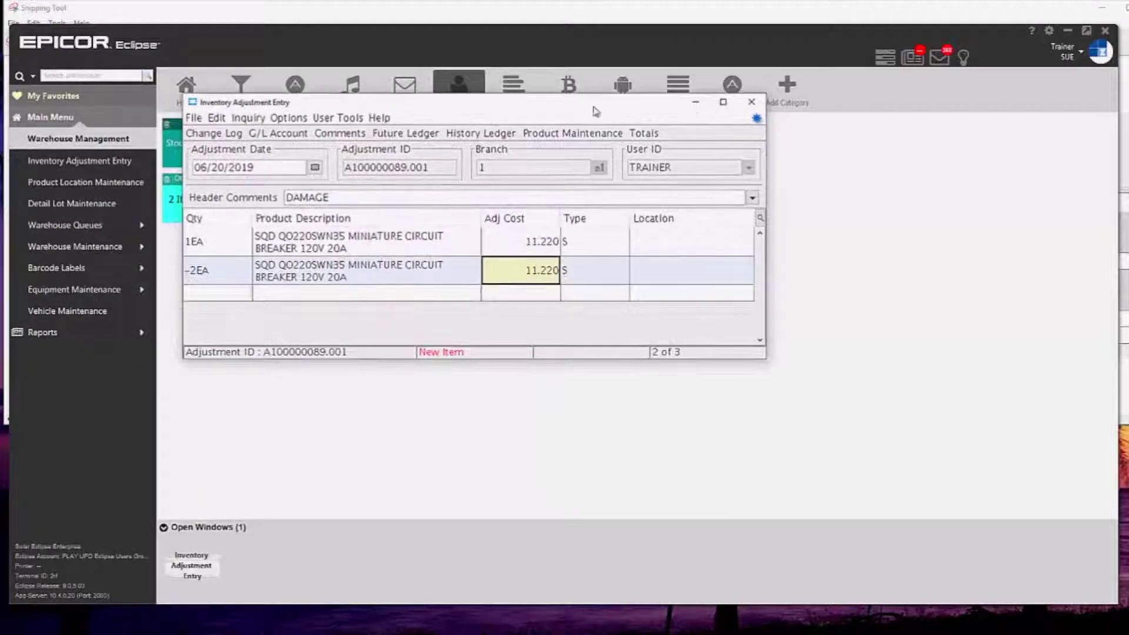
# Step: Save the adjustment, then reopen Inventory Adjustment Entry dated 06/20/2019
pyautogui.click(757, 102)
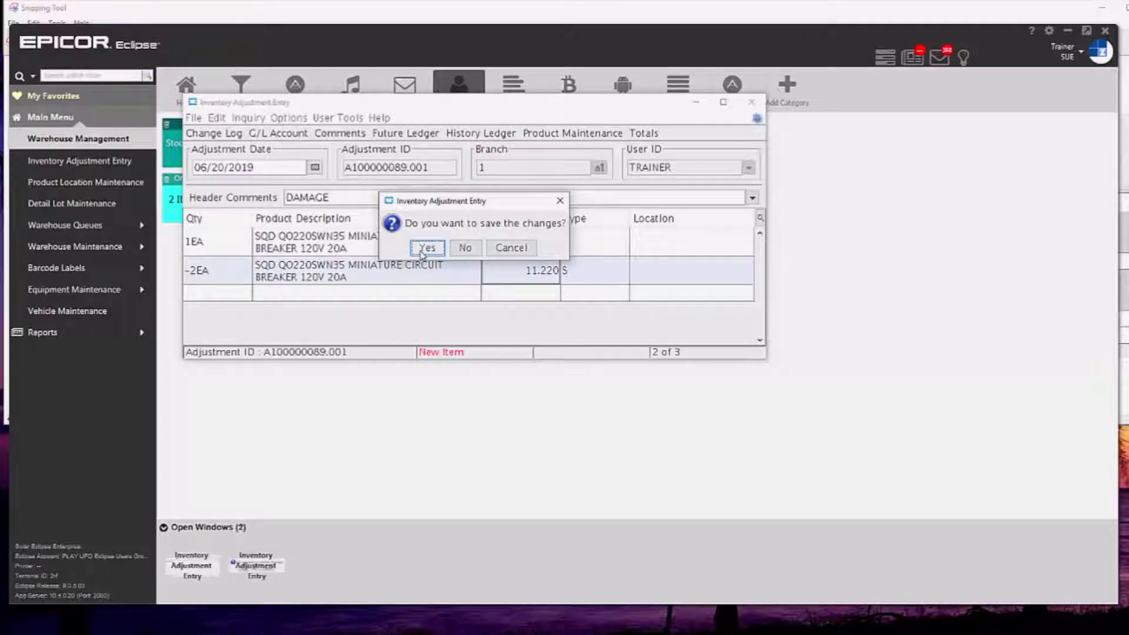
pyautogui.click(423, 249)
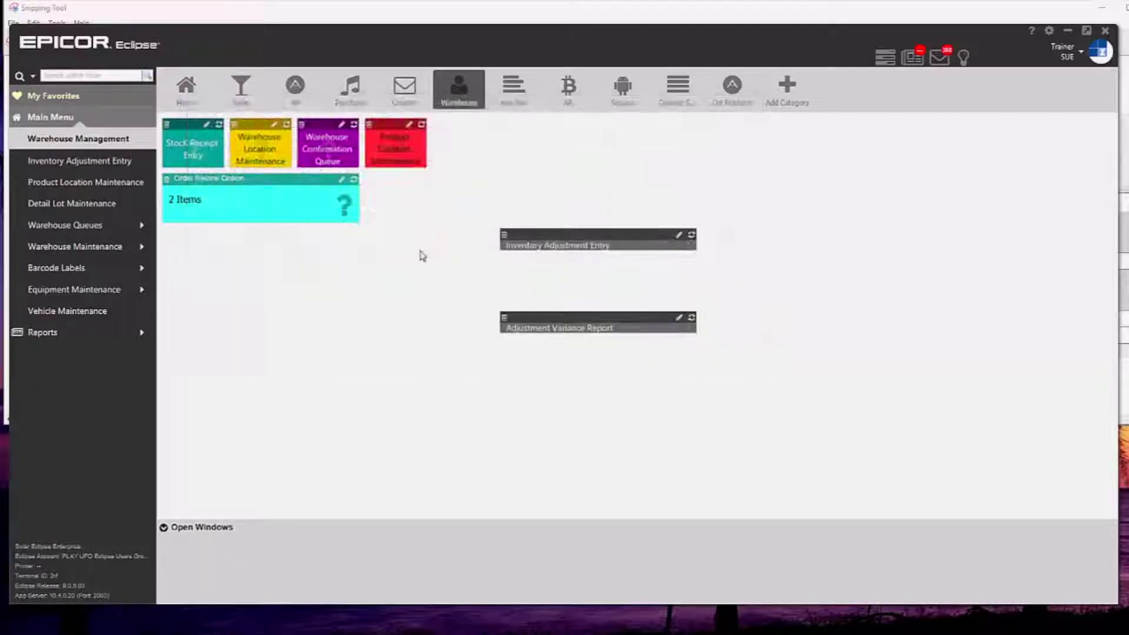
pyautogui.click(550, 241)
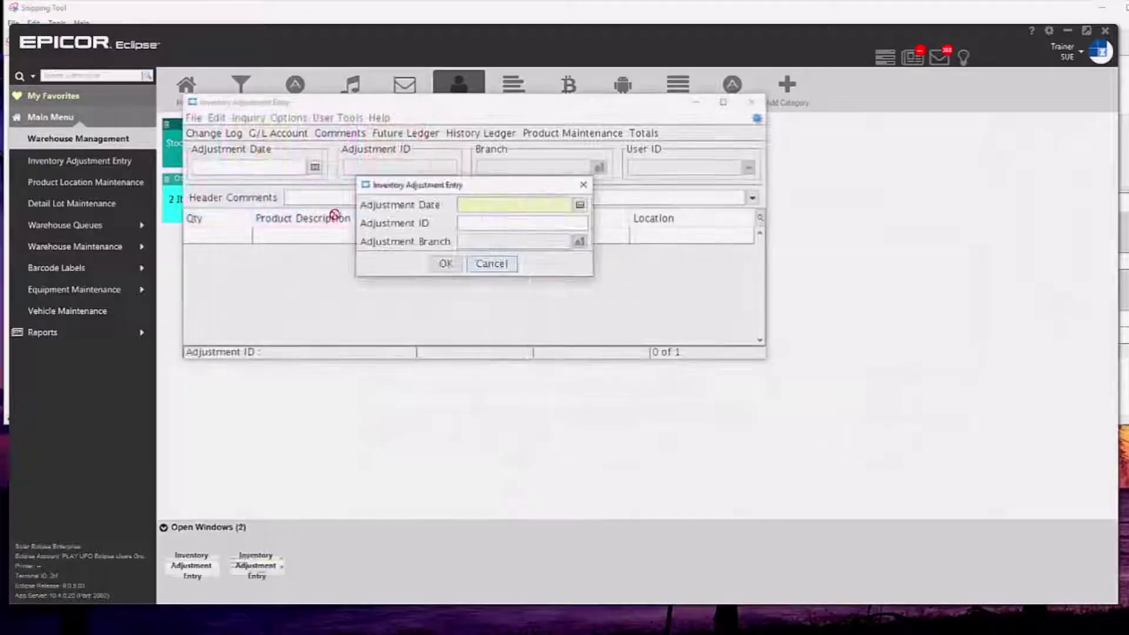
pyautogui.click(579, 206)
pyautogui.click(452, 313)
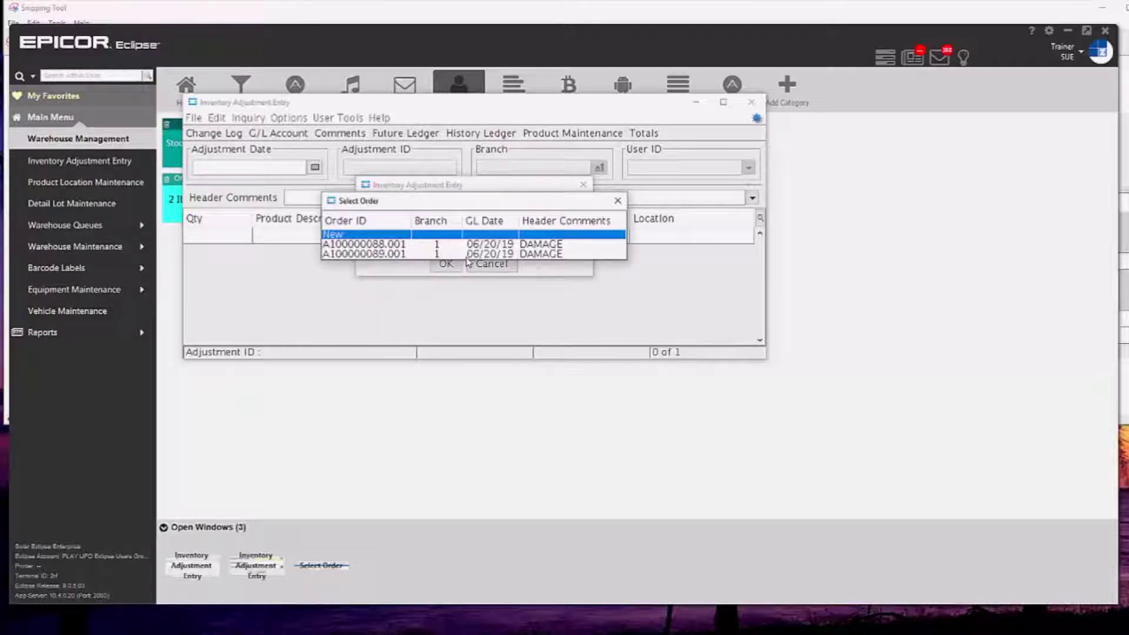
# Step: Load adjustment A100000089.001 and review its two breaker lines (1EA and -2EA)
pyautogui.doubleClick(468, 254)
pyautogui.click(445, 263)
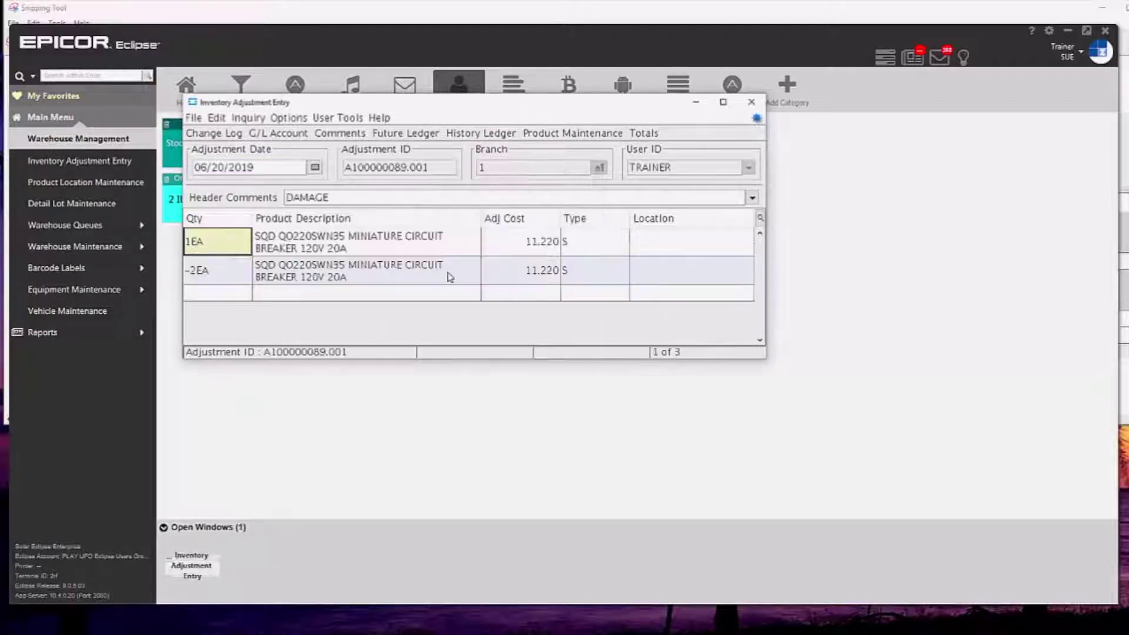
pyautogui.click(448, 276)
pyautogui.click(428, 249)
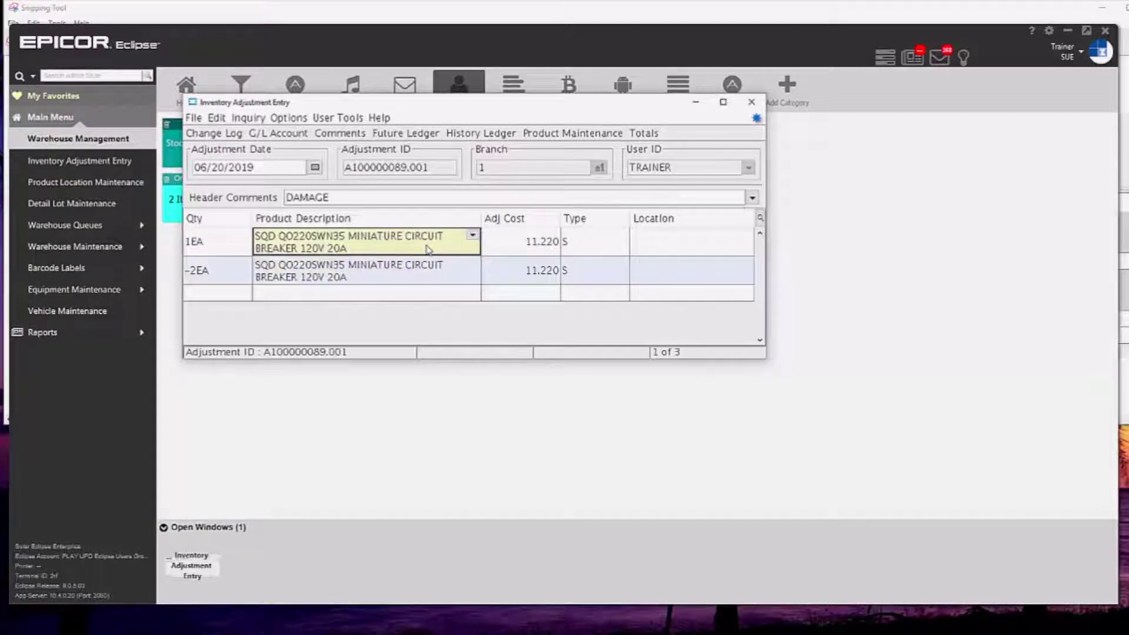
pyautogui.rightClick(428, 249)
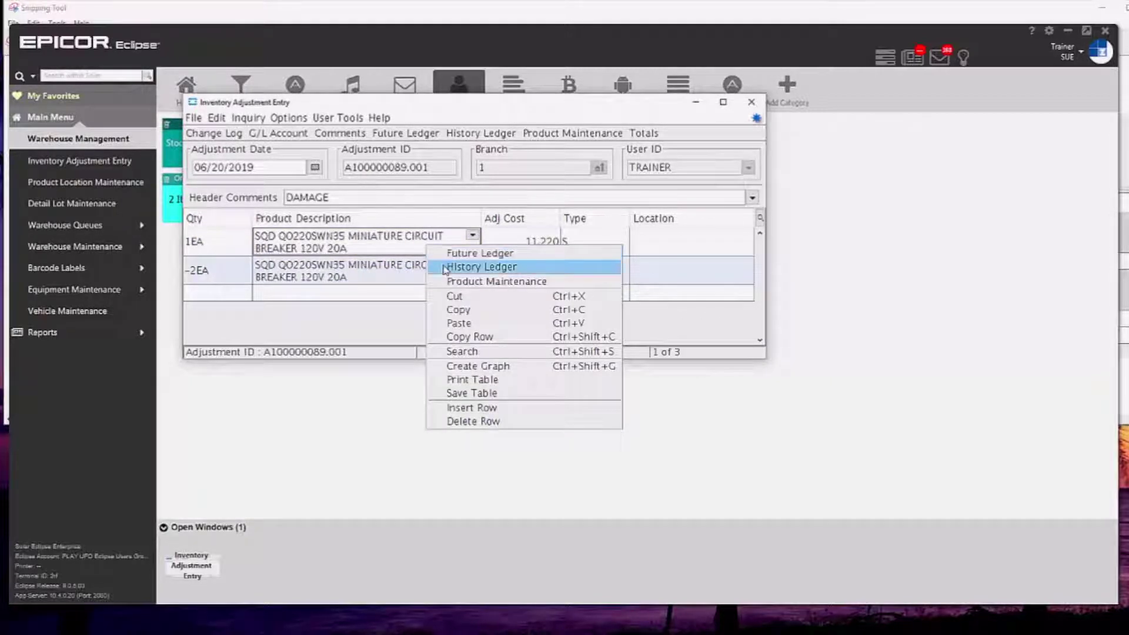
pyautogui.click(444, 268)
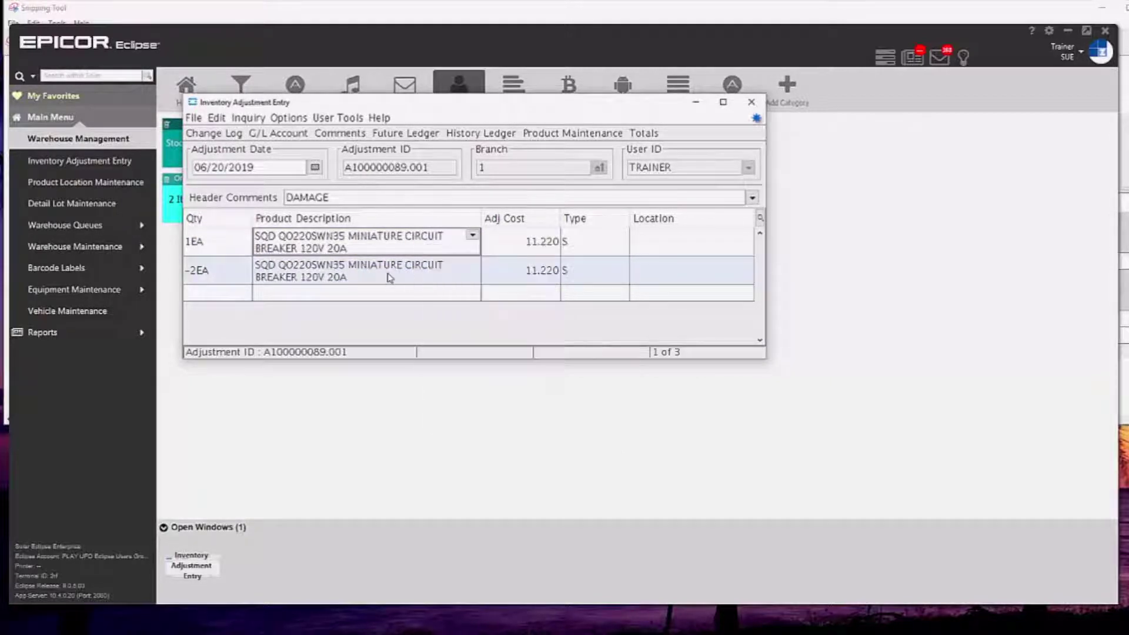
pyautogui.click(746, 106)
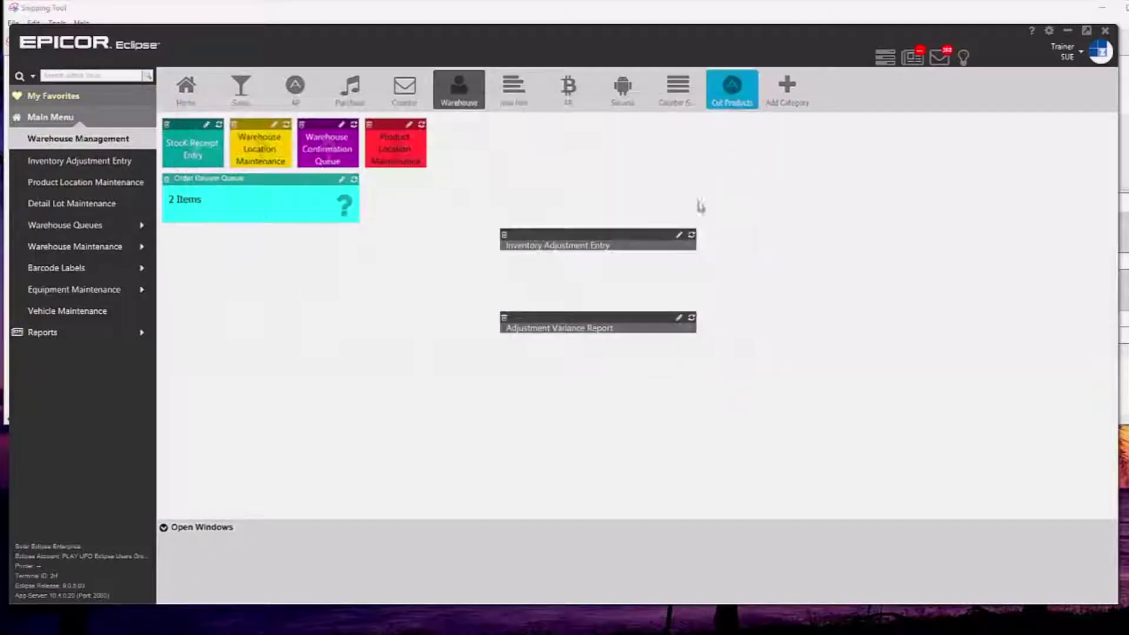
pyautogui.click(582, 324)
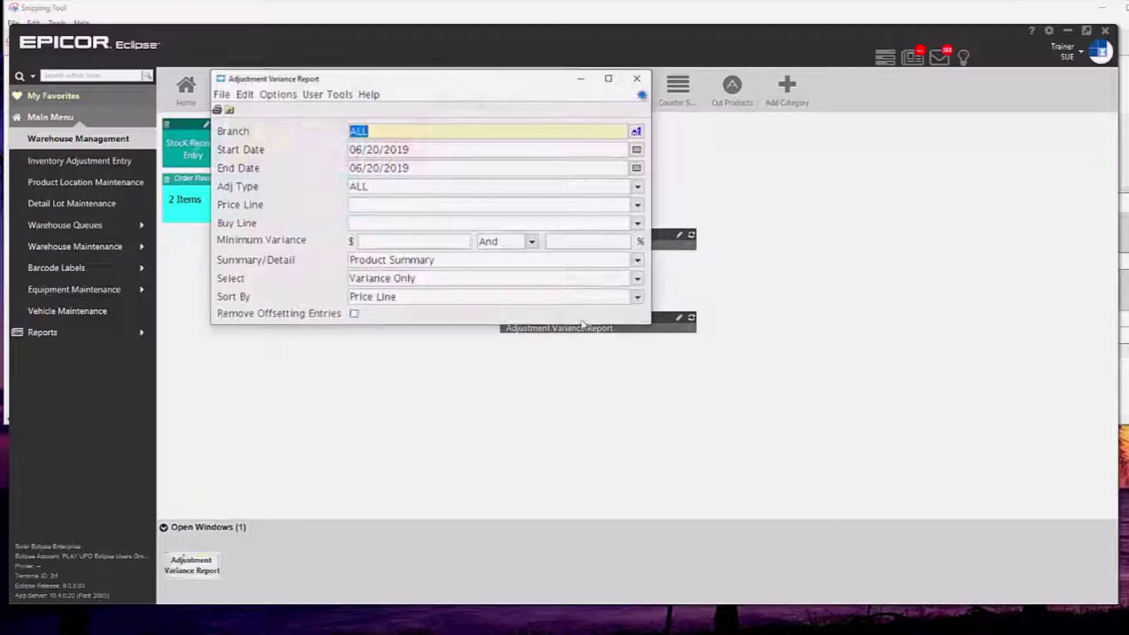
pyautogui.click(383, 130)
pyautogui.moveTo(371, 131); pyautogui.dragTo(333, 128)
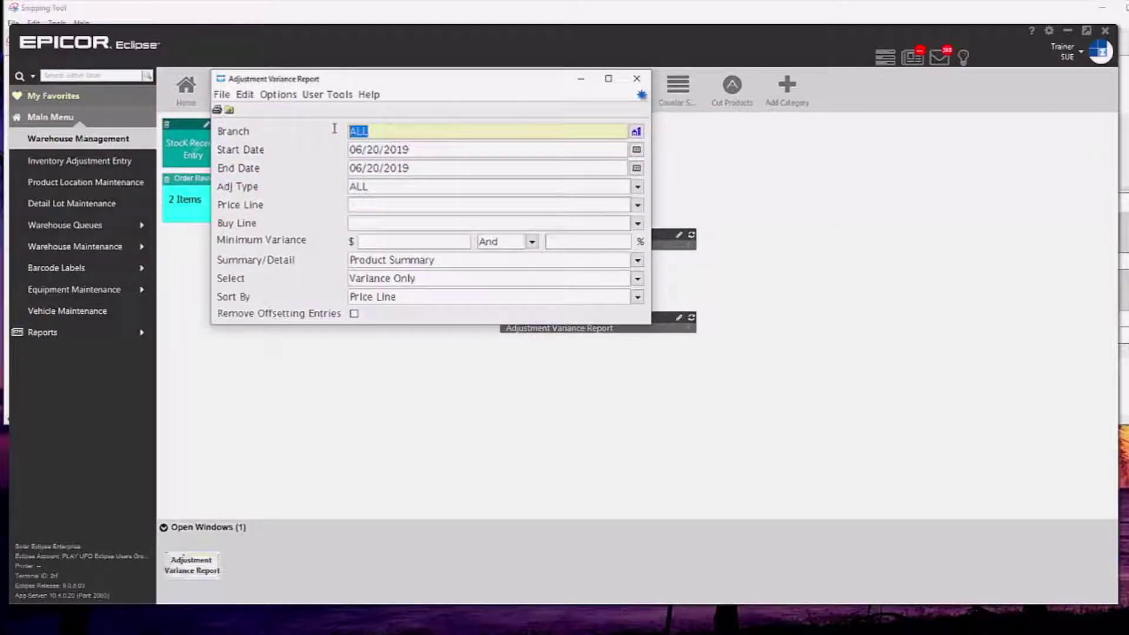
pyautogui.press('Tab')
pyautogui.press('Tab')
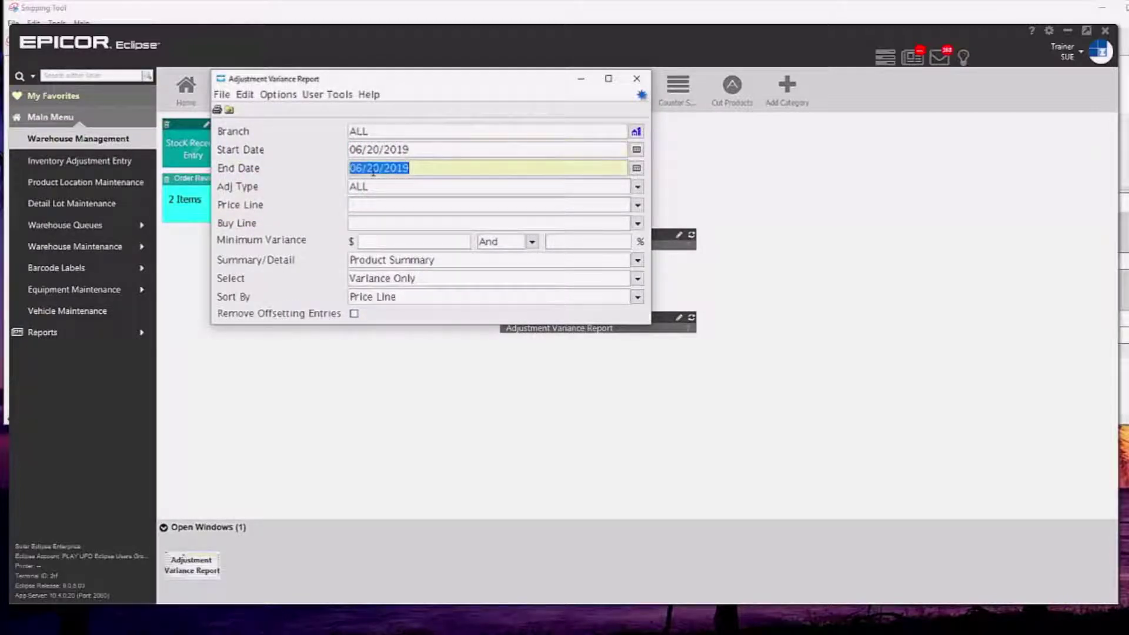
pyautogui.click(638, 188)
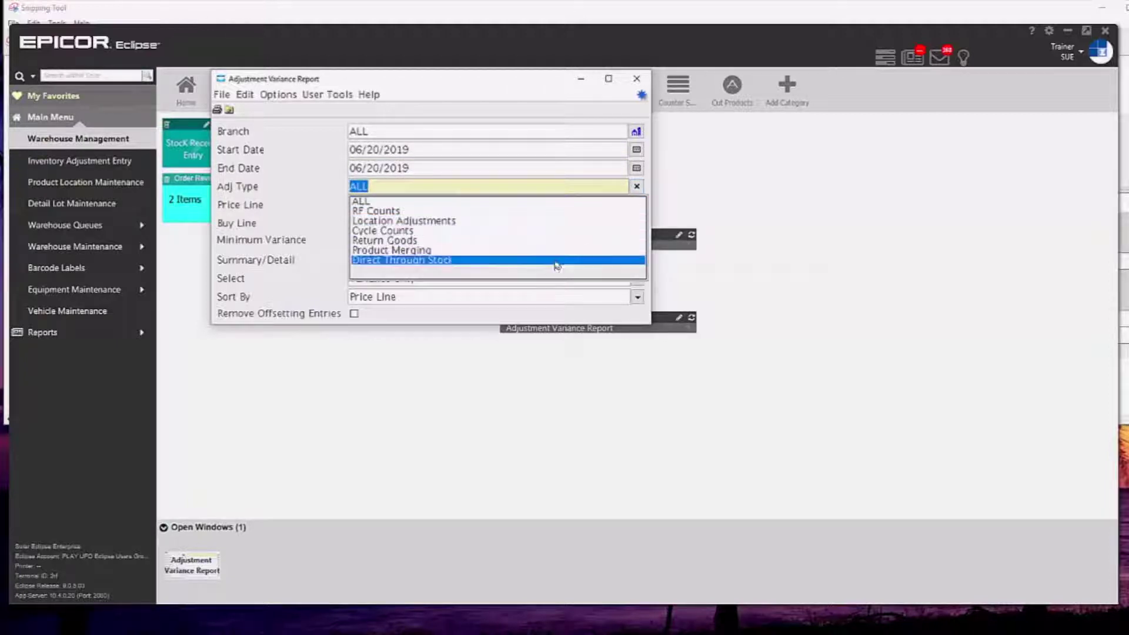
pyautogui.click(550, 203)
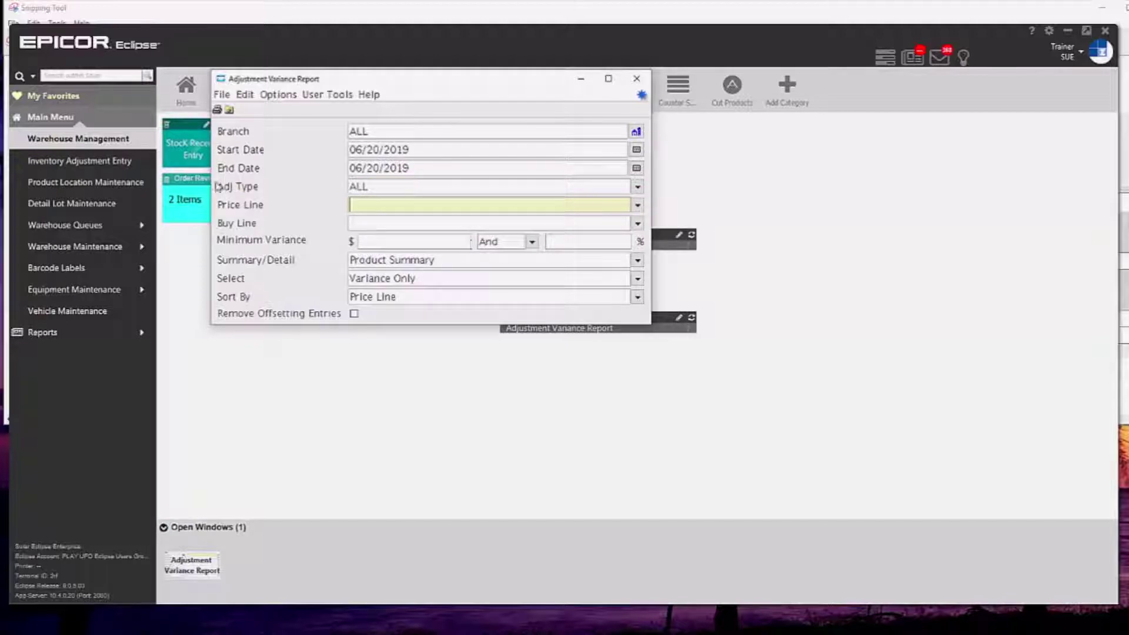
pyautogui.click(222, 96)
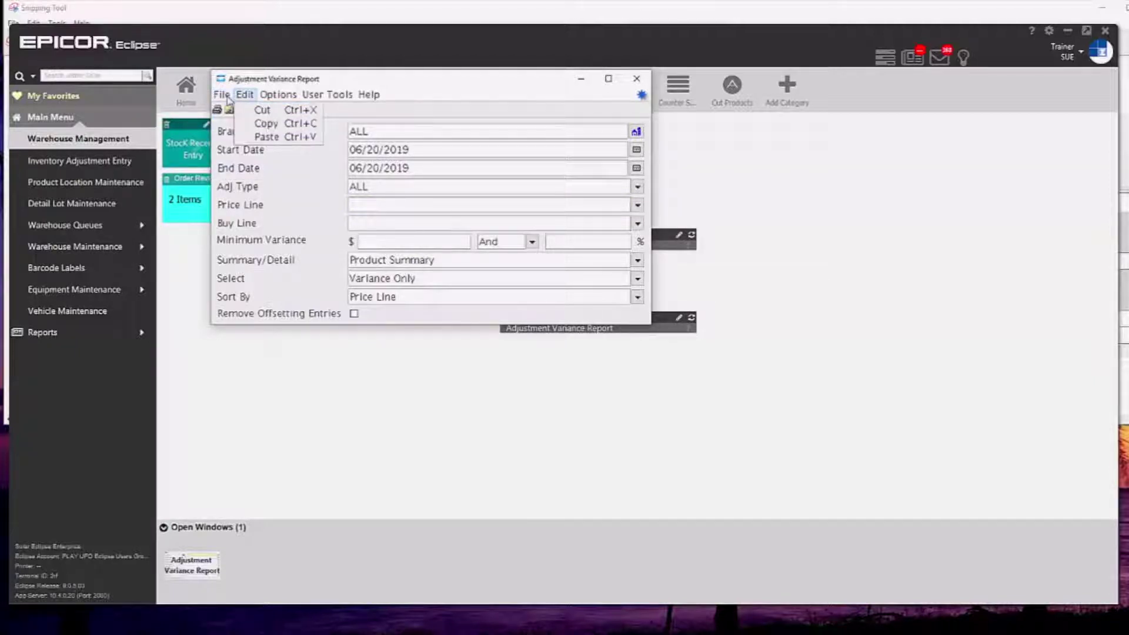
pyautogui.click(228, 100)
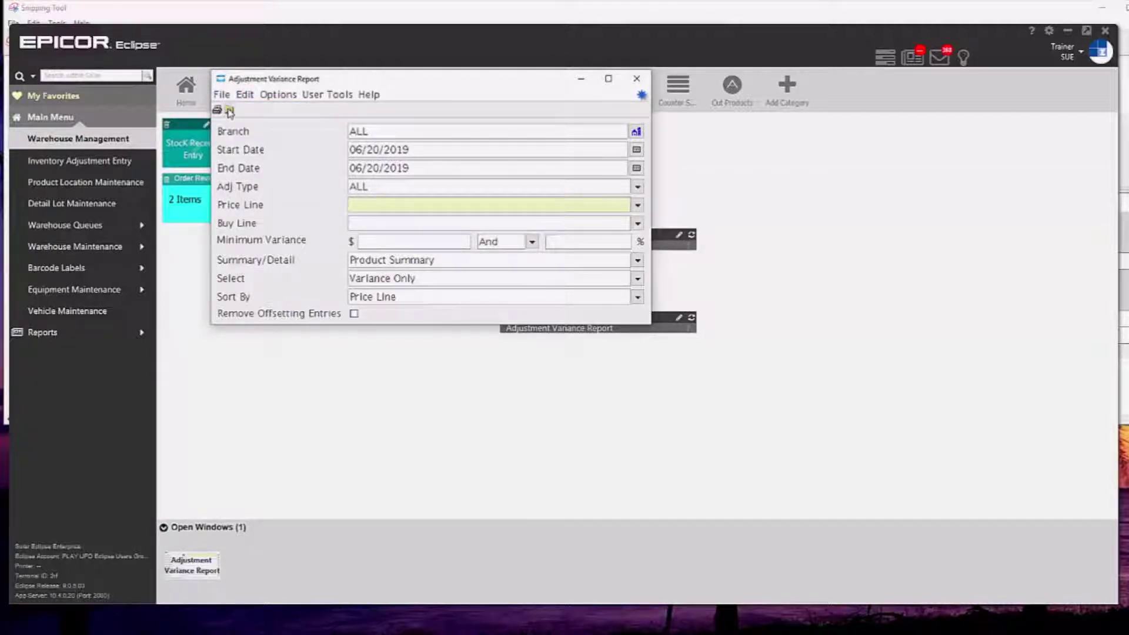
pyautogui.click(230, 111)
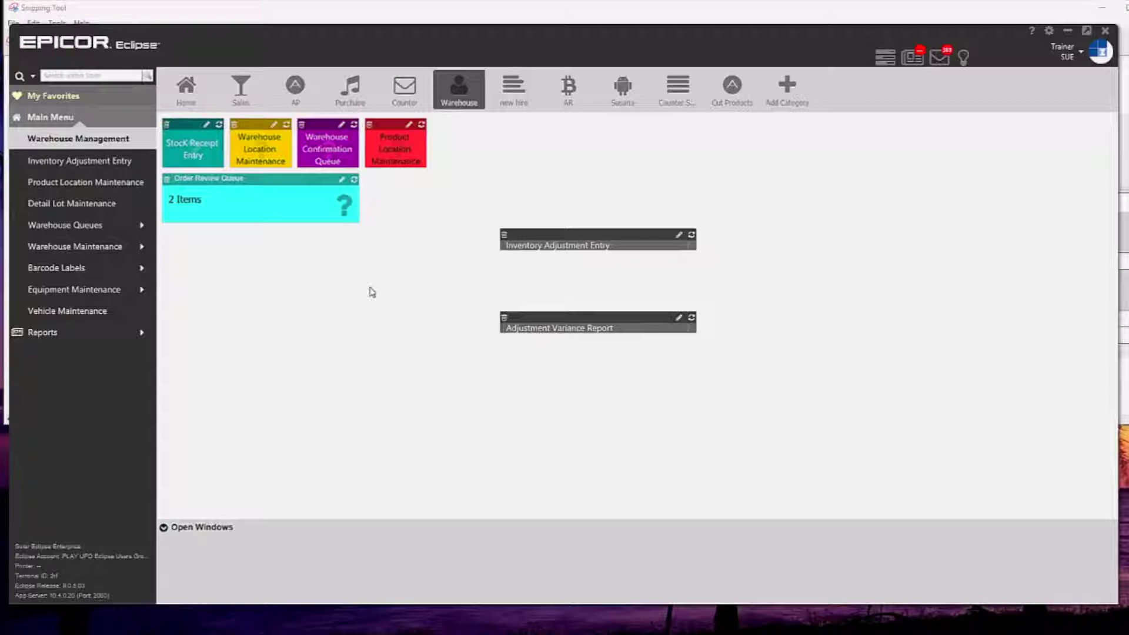
# Step: Review the 06/20/2019 Adjustment Variance Report (grand totals -2 units, -21.51) and close its viewer
pyautogui.press('F1')
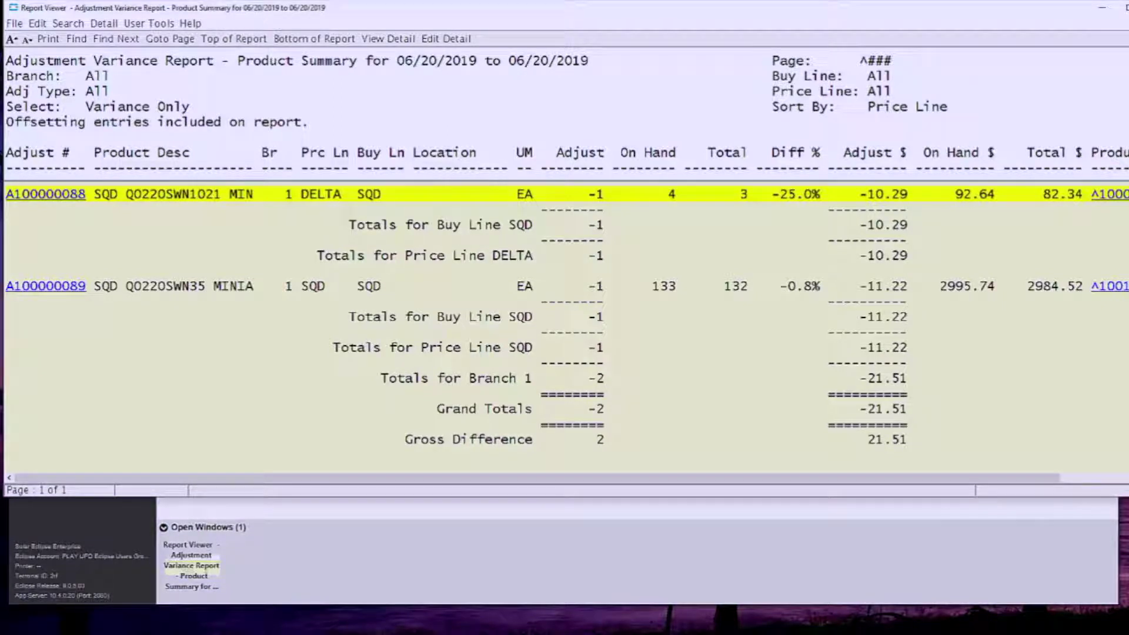
pyautogui.hotkey('alt', 'F4')
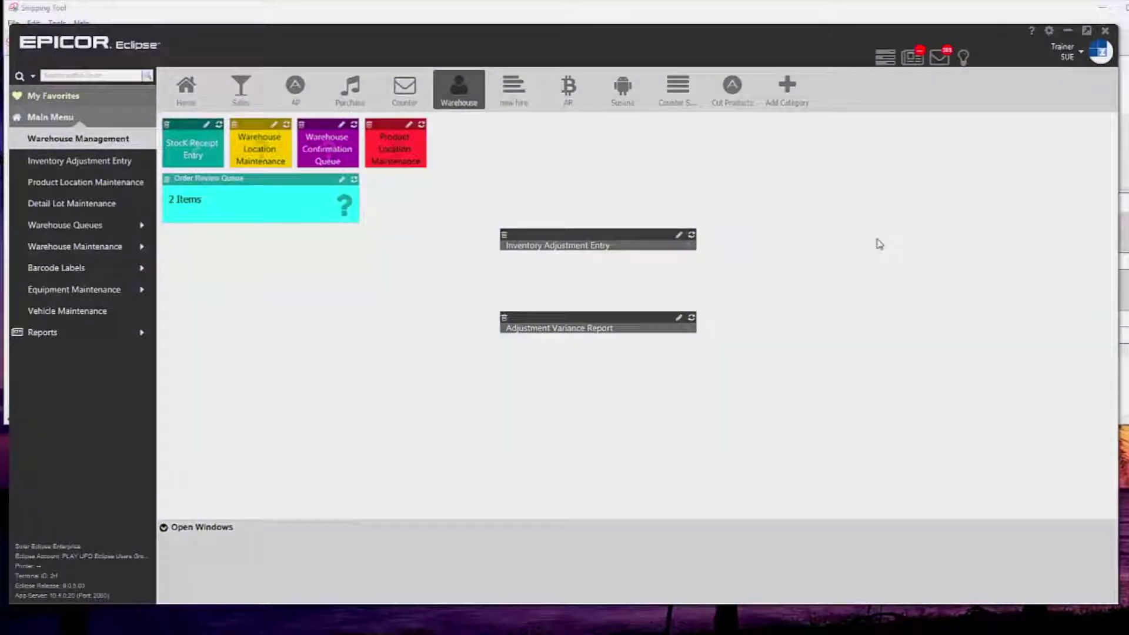